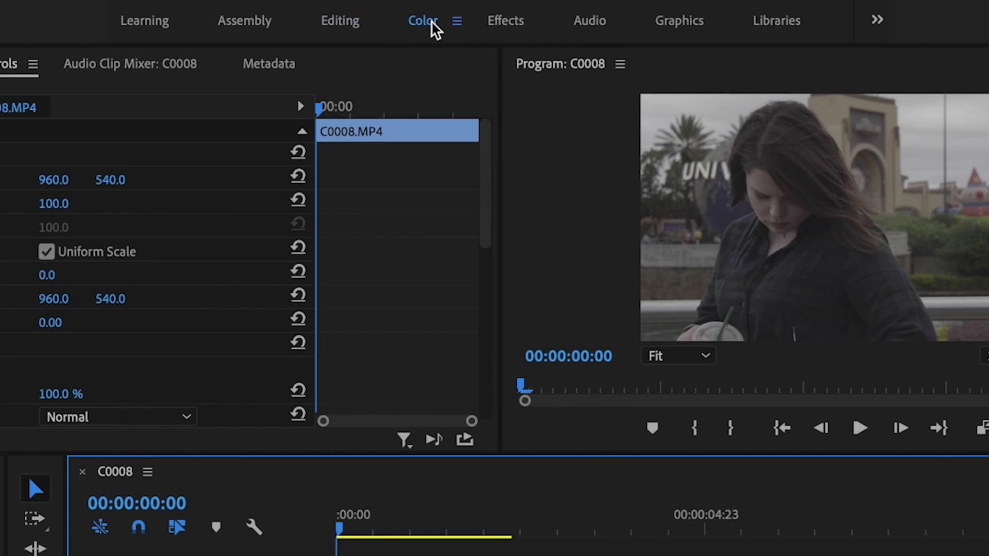
- Switch to the Color workspace and show Waveform (RGB) and Vectorscope YUV in Lumetri Scopes
{"action": "left_click", "coordinate": [431, 21]}
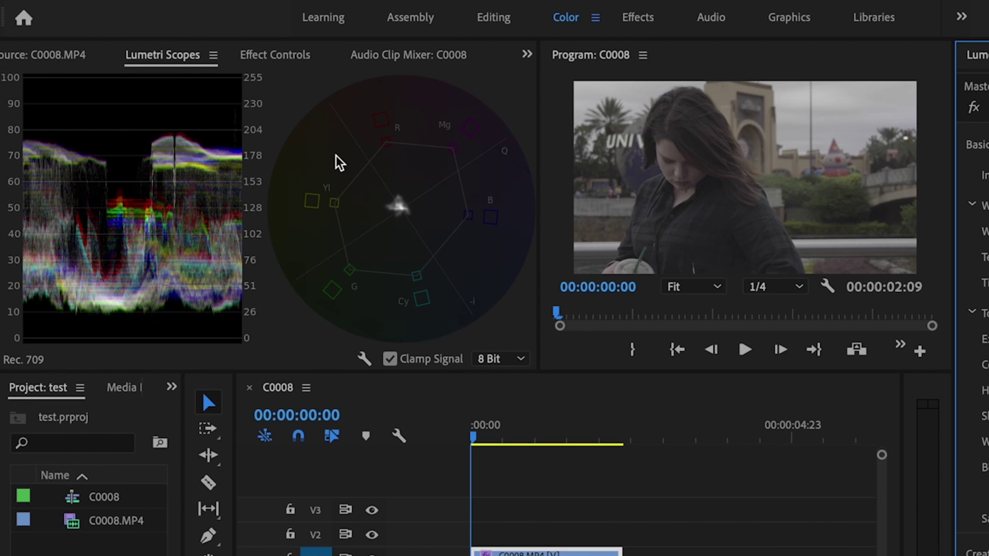
{"action": "right_click", "coordinate": [338, 163]}
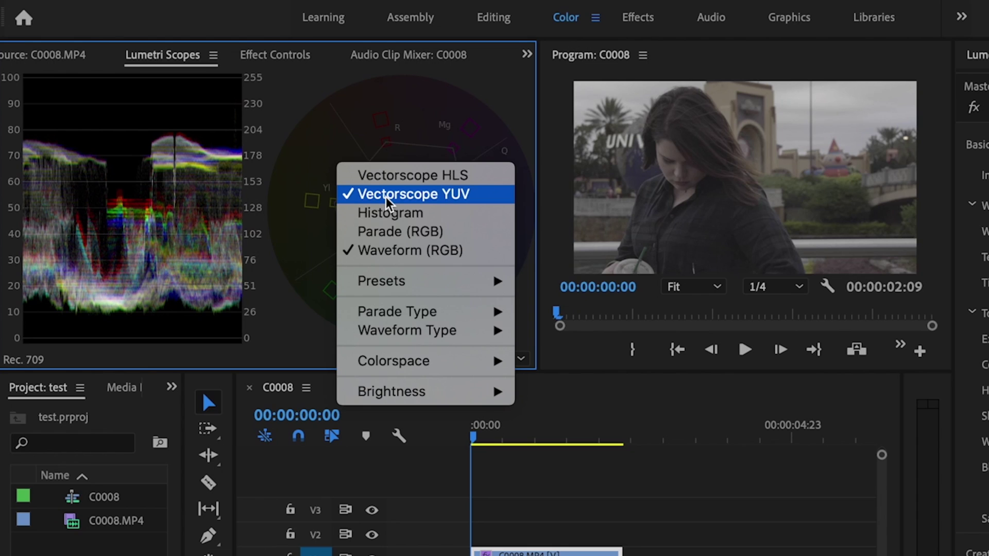
{"action": "left_click", "coordinate": [347, 150]}
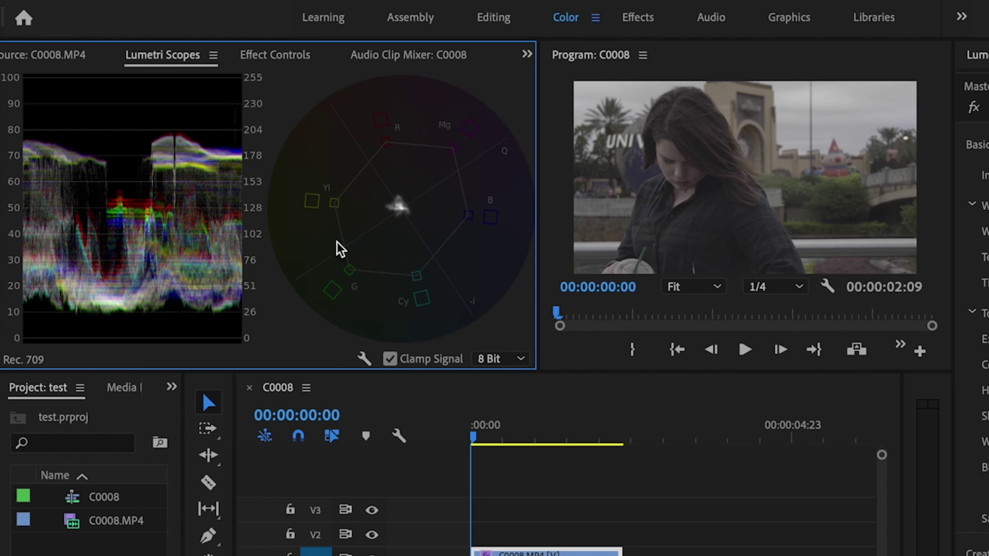
{"action": "right_click", "coordinate": [209, 224]}
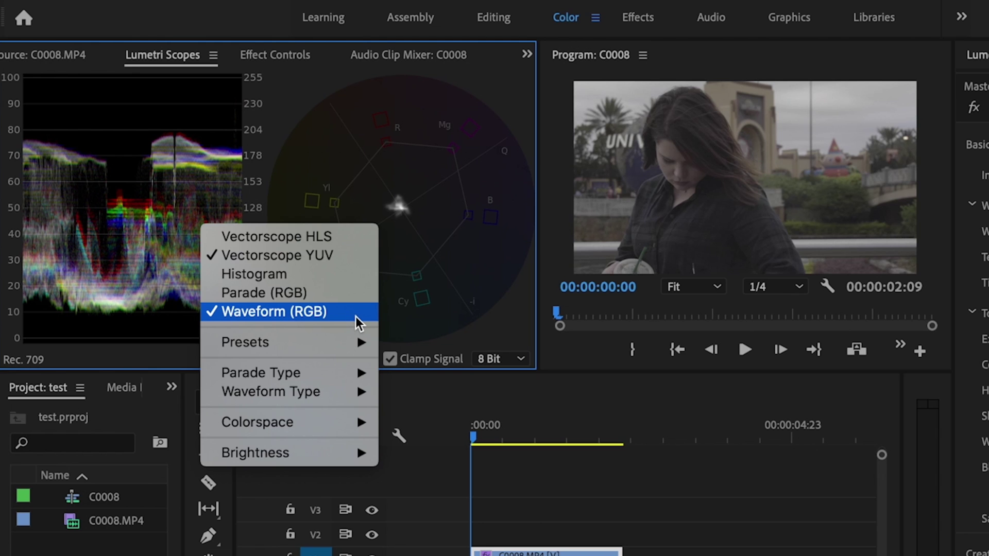
{"action": "left_click", "coordinate": [355, 316]}
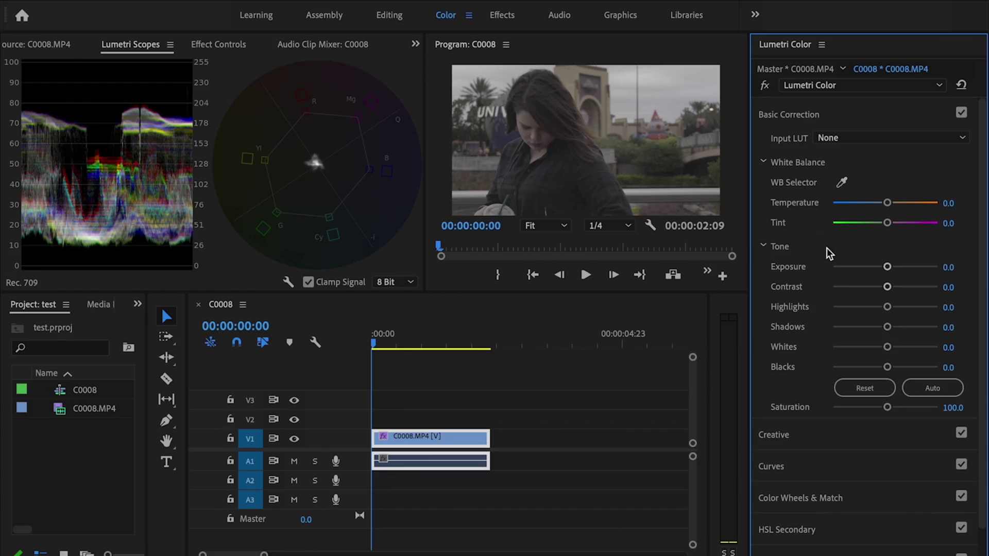
- Reset Exposure to zero, then set Whites 88.3, Blacks -44.5 and Contrast 43.1
{"action": "left_click_drag", "start_coordinate": [887, 266], "coordinate": [937, 266]}
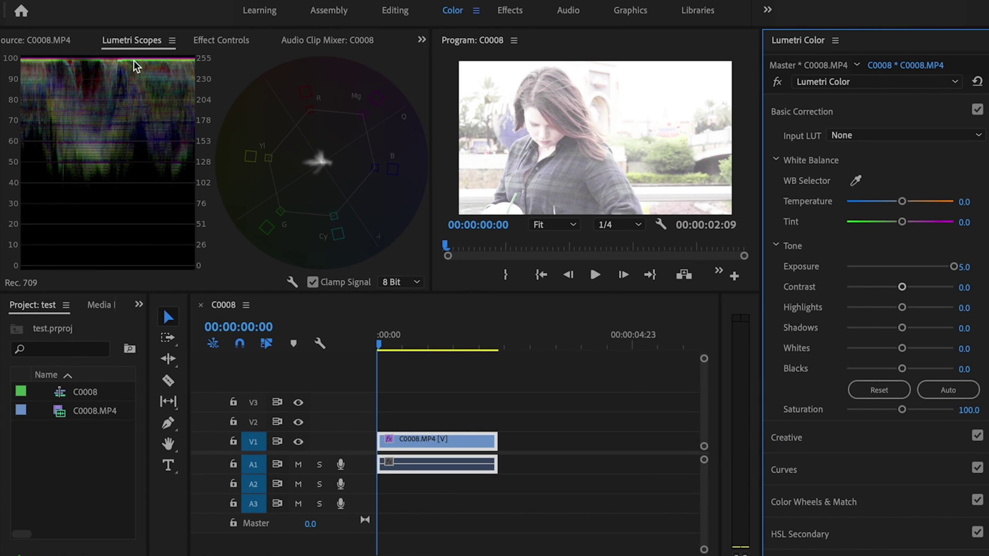
{"action": "double_click", "coordinate": [901, 266]}
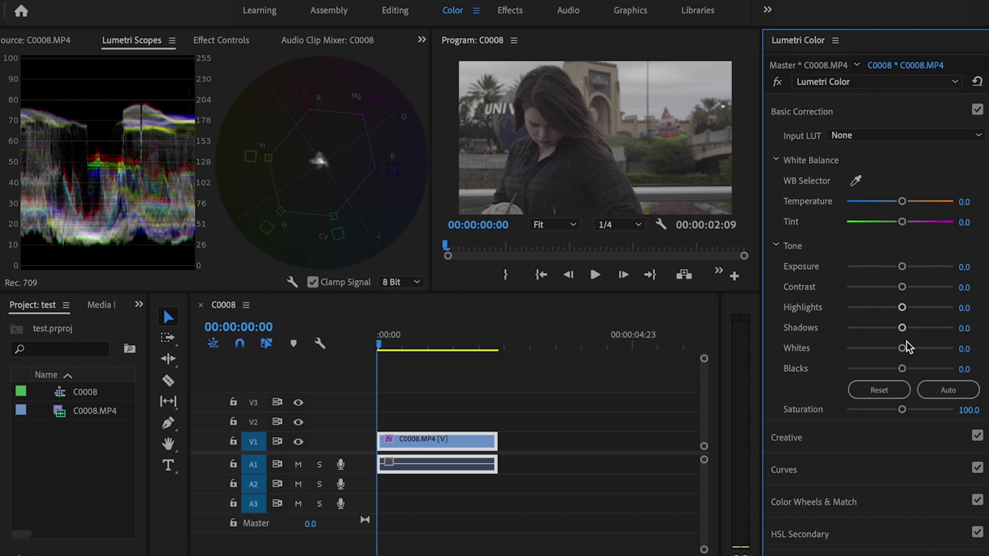
{"action": "left_click_drag", "start_coordinate": [901, 348], "coordinate": [945, 349]}
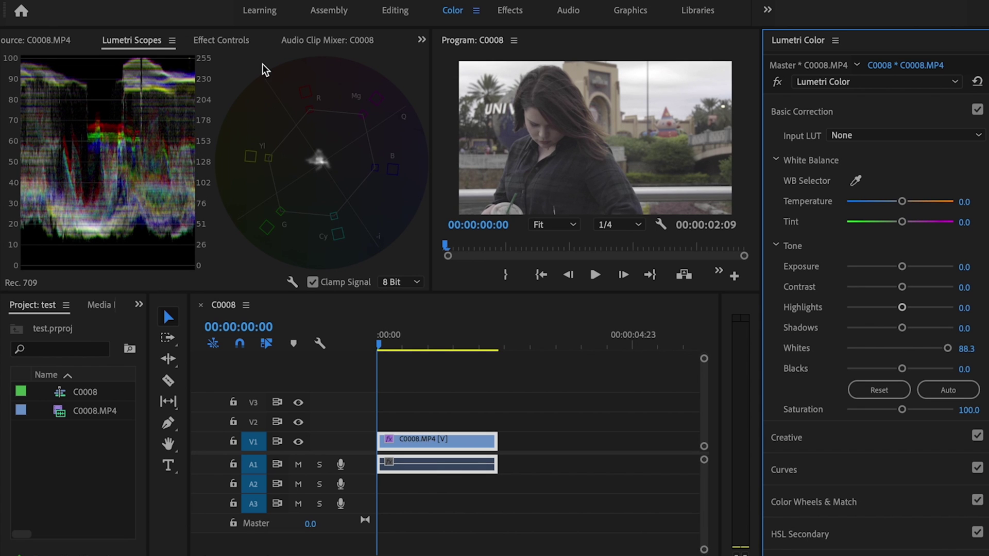
{"action": "left_click_drag", "start_coordinate": [902, 369], "coordinate": [876, 371]}
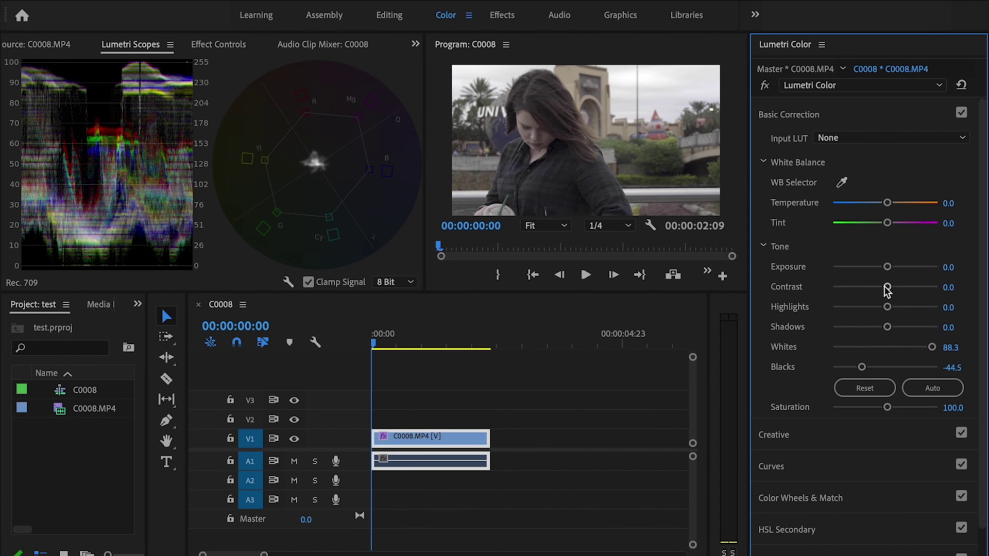
{"action": "left_click_drag", "start_coordinate": [888, 288], "coordinate": [917, 288]}
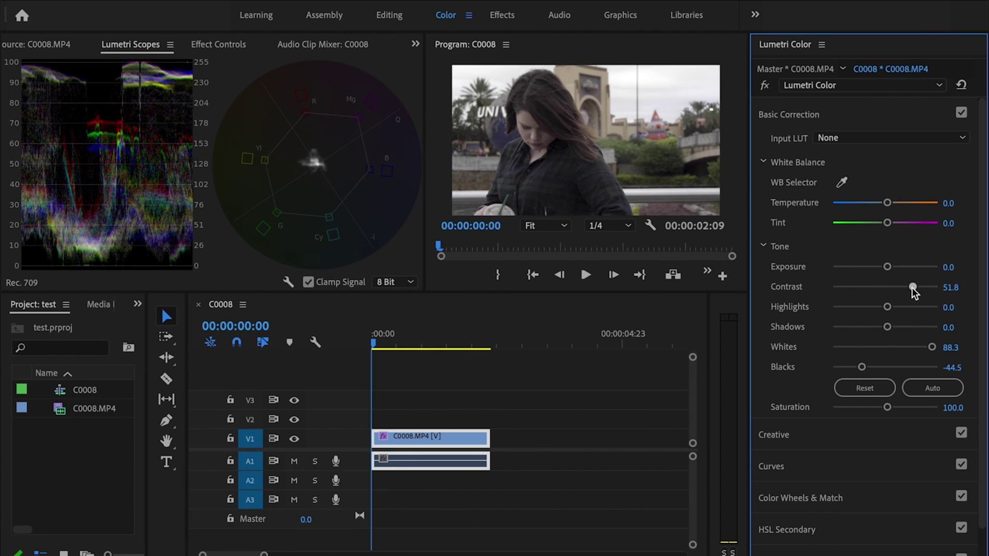
{"action": "mouse_move", "coordinate": [918, 289]}
{"action": "left_mouse_down"}
{"action": "mouse_move", "coordinate": [884, 307]}
{"action": "mouse_move", "coordinate": [876, 327]}
{"action": "left_mouse_up"}
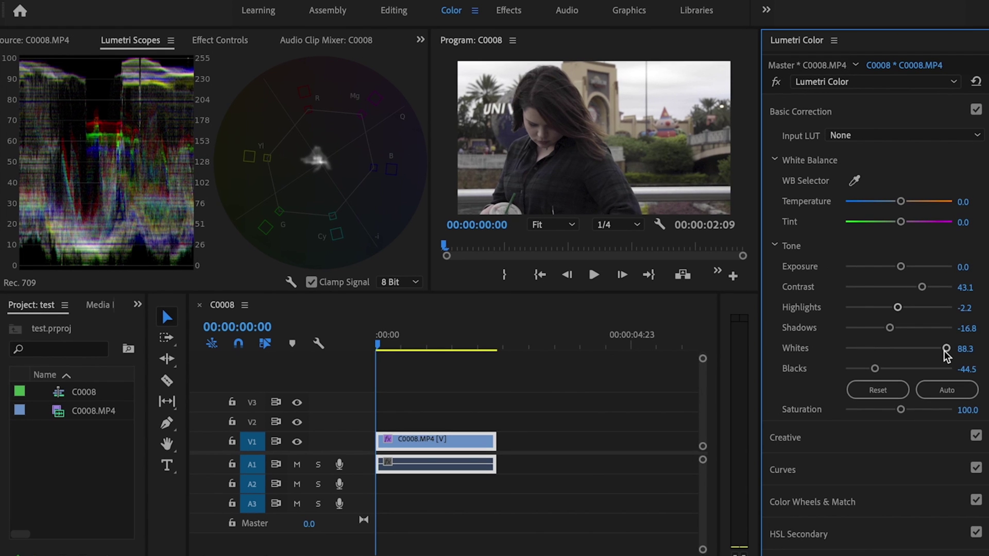
- Open the Lumetri Scopes display options and dismiss them without changes
{"action": "left_click", "coordinate": [404, 77]}
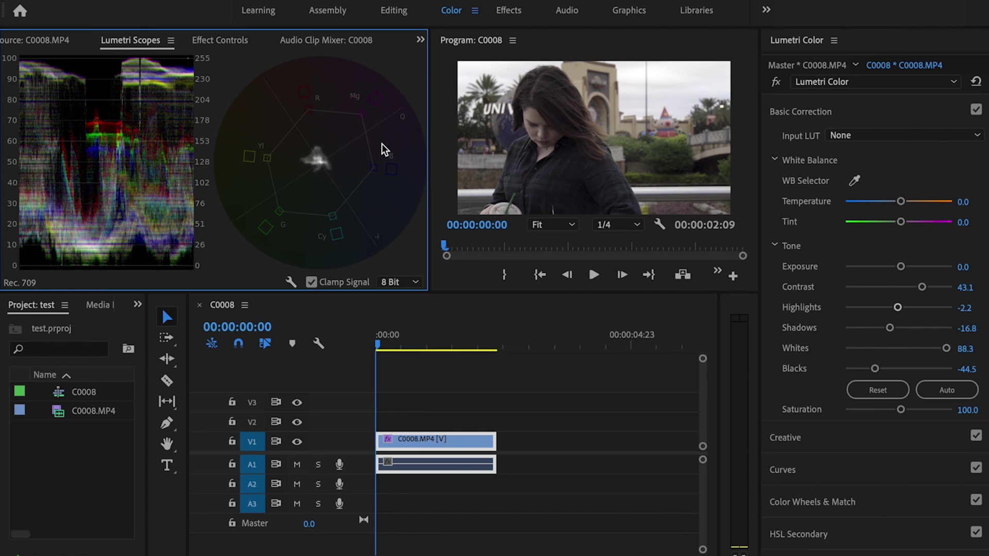
{"action": "right_click", "coordinate": [381, 146]}
{"action": "left_click", "coordinate": [404, 98]}
- Try the Saturation slider at both extremes, then settle it at 124.1
{"action": "left_click_drag", "start_coordinate": [901, 410], "coordinate": [845, 410]}
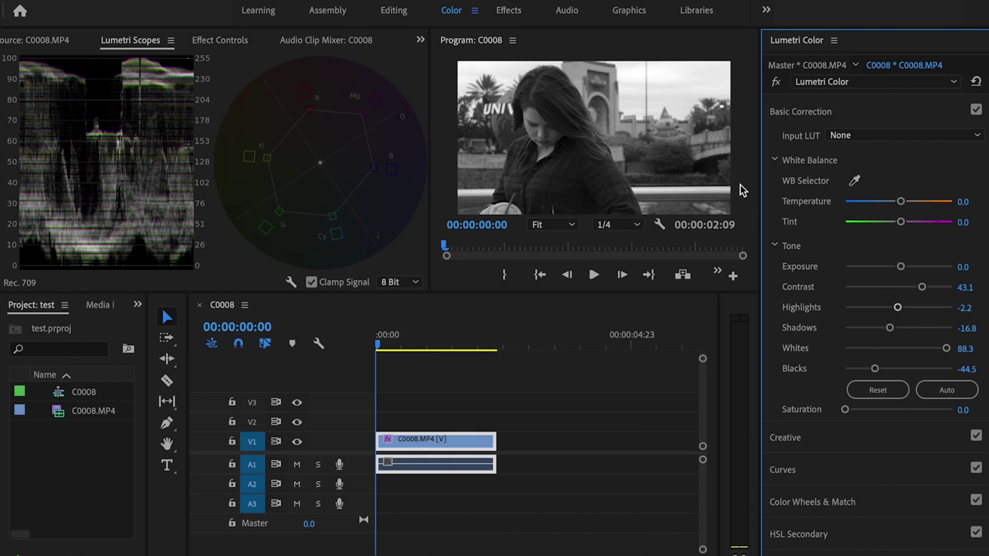
{"action": "left_click_drag", "start_coordinate": [846, 411], "coordinate": [952, 410]}
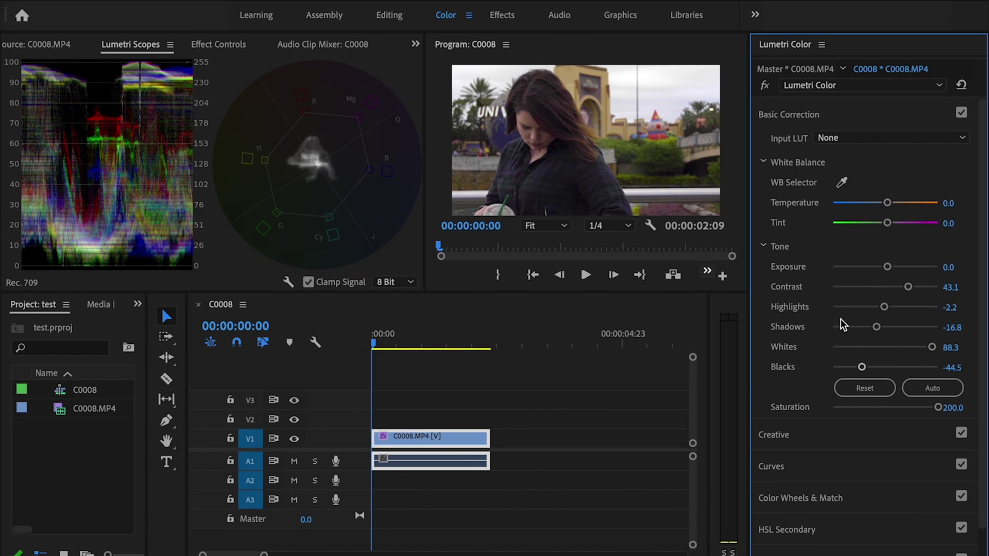
{"action": "mouse_move", "coordinate": [937, 408]}
{"action": "left_mouse_down"}
{"action": "mouse_move", "coordinate": [885, 410]}
{"action": "mouse_move", "coordinate": [897, 408]}
{"action": "left_mouse_up"}
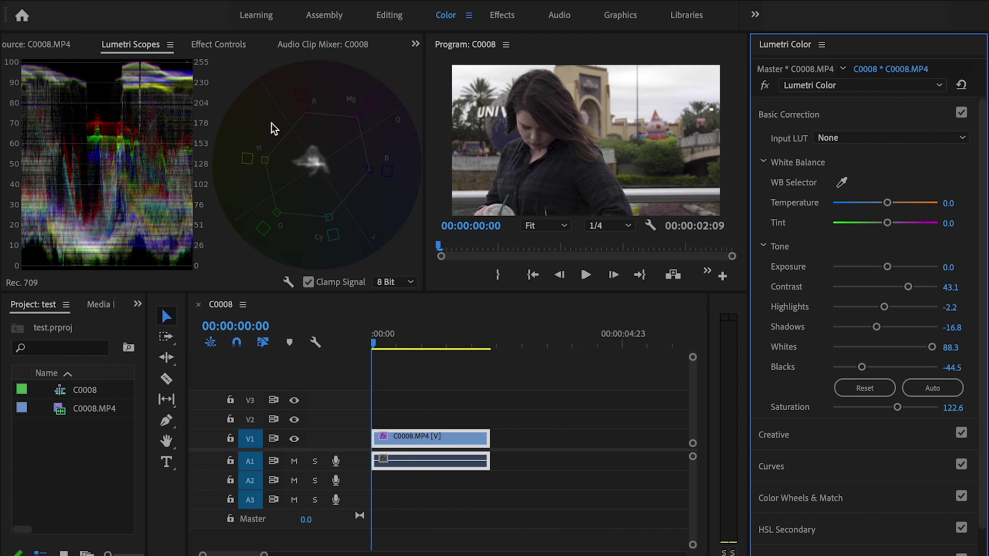
{"action": "left_click_drag", "start_coordinate": [898, 408], "coordinate": [901, 408]}
- Sample a neutral area with the WB Selector for temperature 1.8 and tint 3.5
{"action": "left_click", "coordinate": [843, 184]}
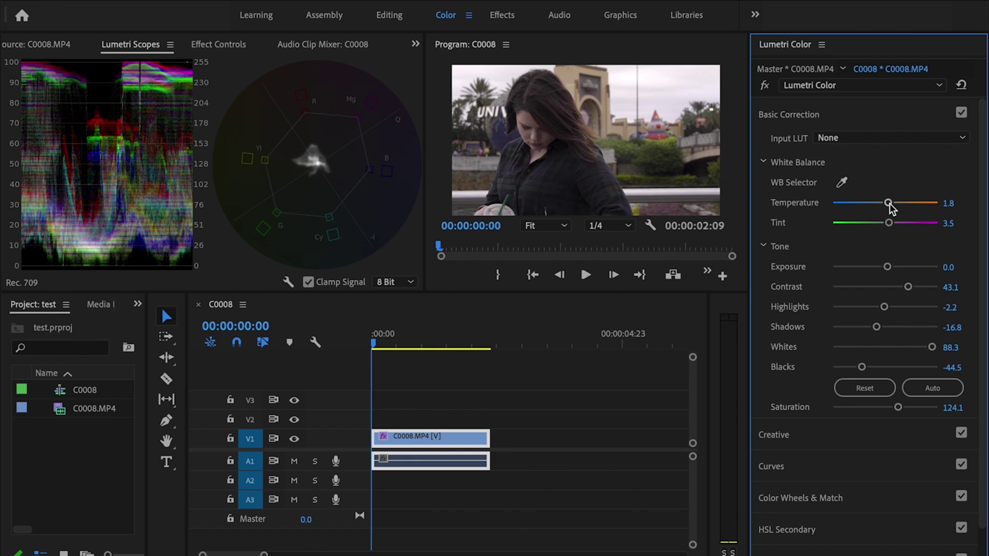
{"action": "left_click_drag", "start_coordinate": [888, 203], "coordinate": [889, 223]}
{"action": "key", "text": "ctrl+z"}
{"action": "key", "text": "ctrl+z"}
- Raise Exposure to 0.5 and bring Whites down to 66.4
{"action": "left_click_drag", "start_coordinate": [931, 347], "coordinate": [926, 349]}
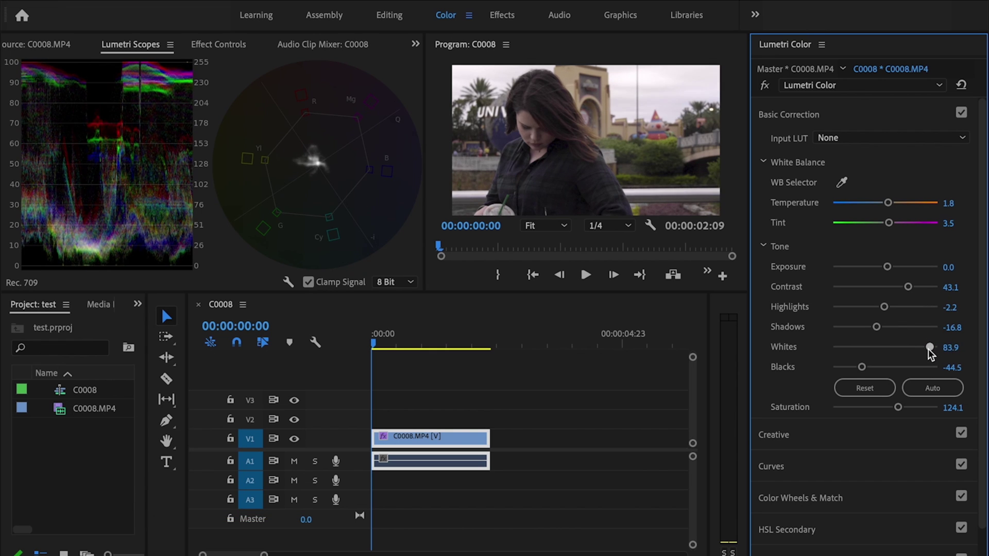
{"action": "left_click_drag", "start_coordinate": [886, 267], "coordinate": [889, 267]}
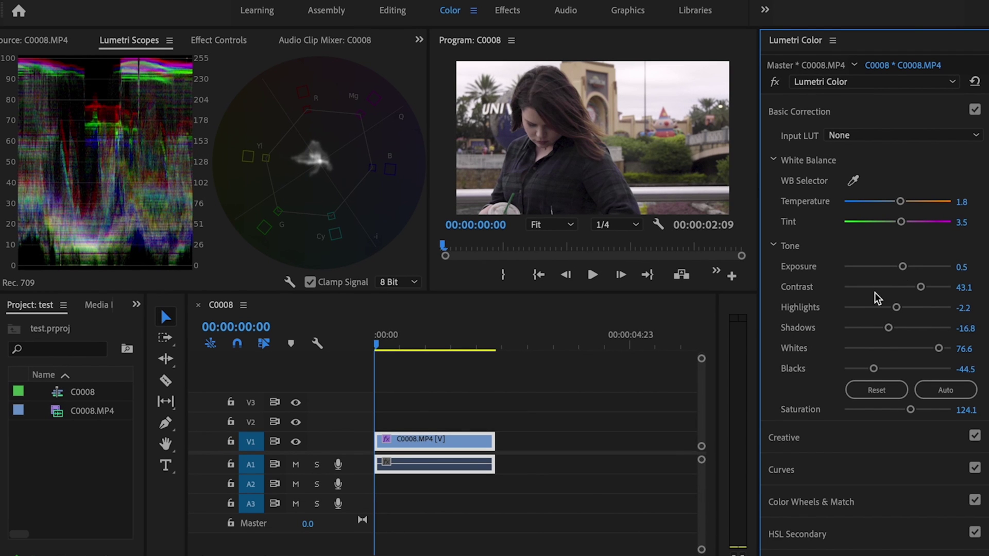
{"action": "left_click_drag", "start_coordinate": [938, 347], "coordinate": [925, 351]}
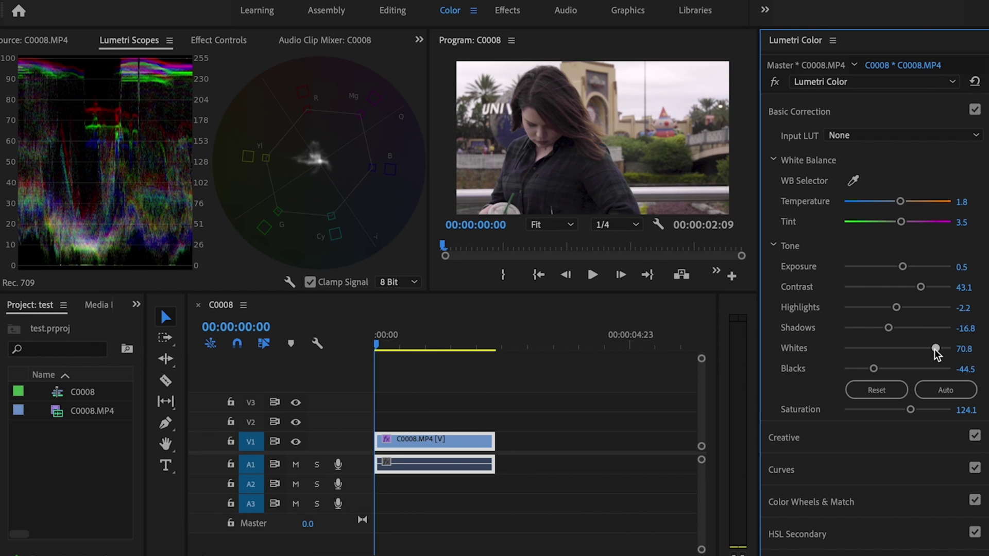
{"action": "left_click_drag", "start_coordinate": [922, 349], "coordinate": [934, 349]}
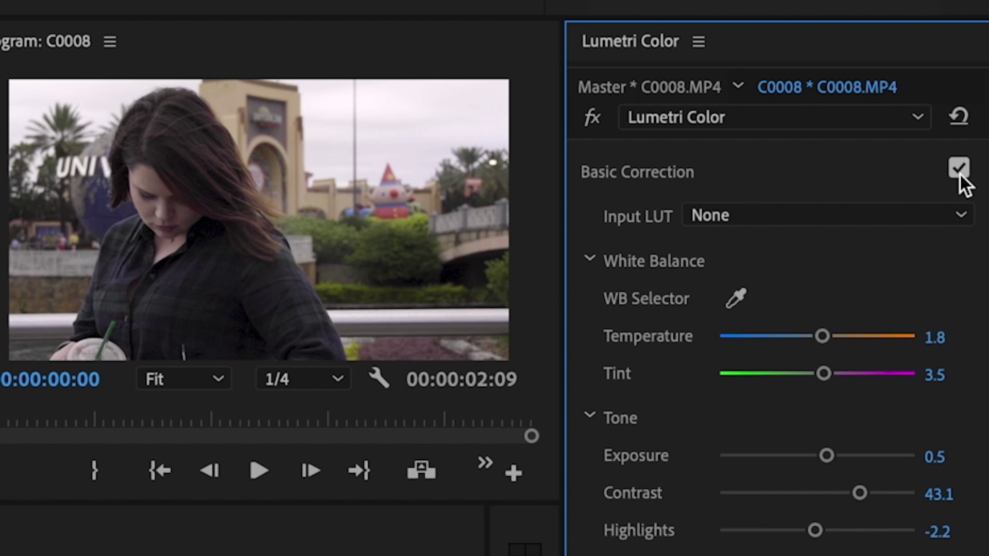
{"action": "left_click", "coordinate": [959, 169]}
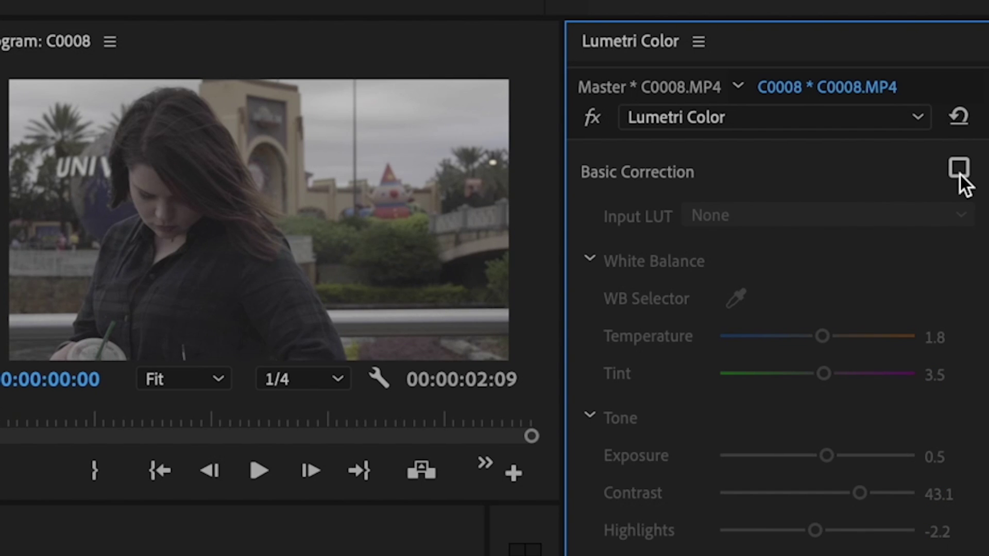
{"action": "left_click", "coordinate": [959, 171]}
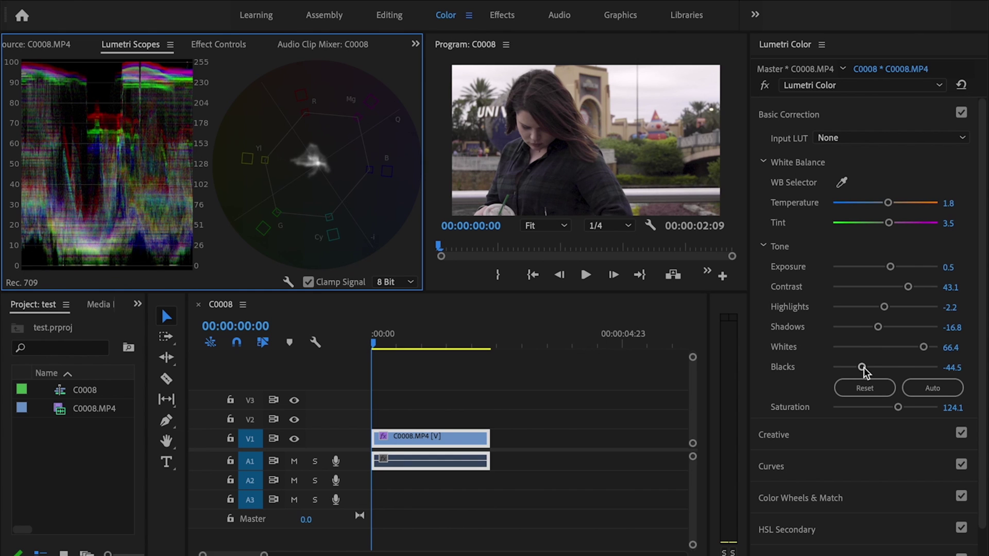
{"action": "left_click_drag", "start_coordinate": [862, 367], "coordinate": [866, 368]}
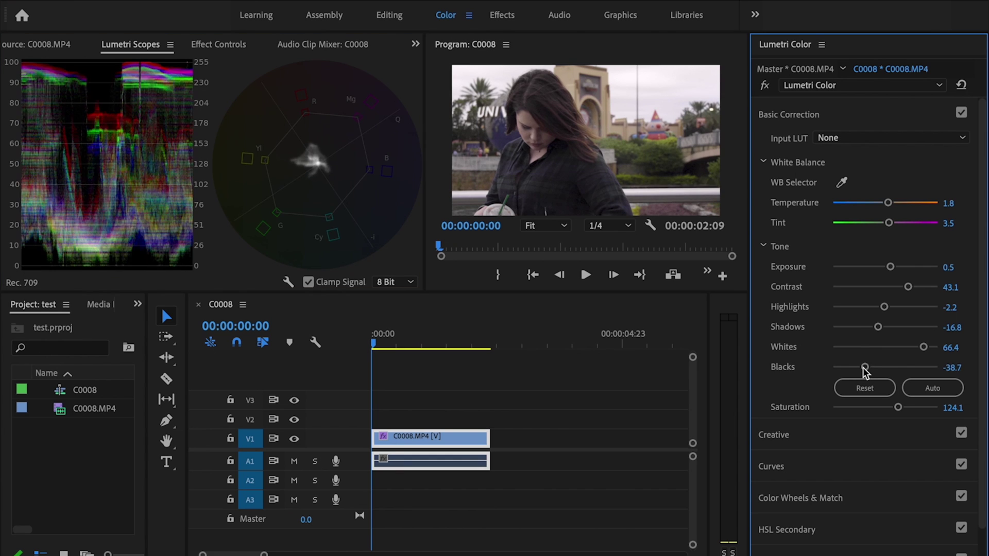